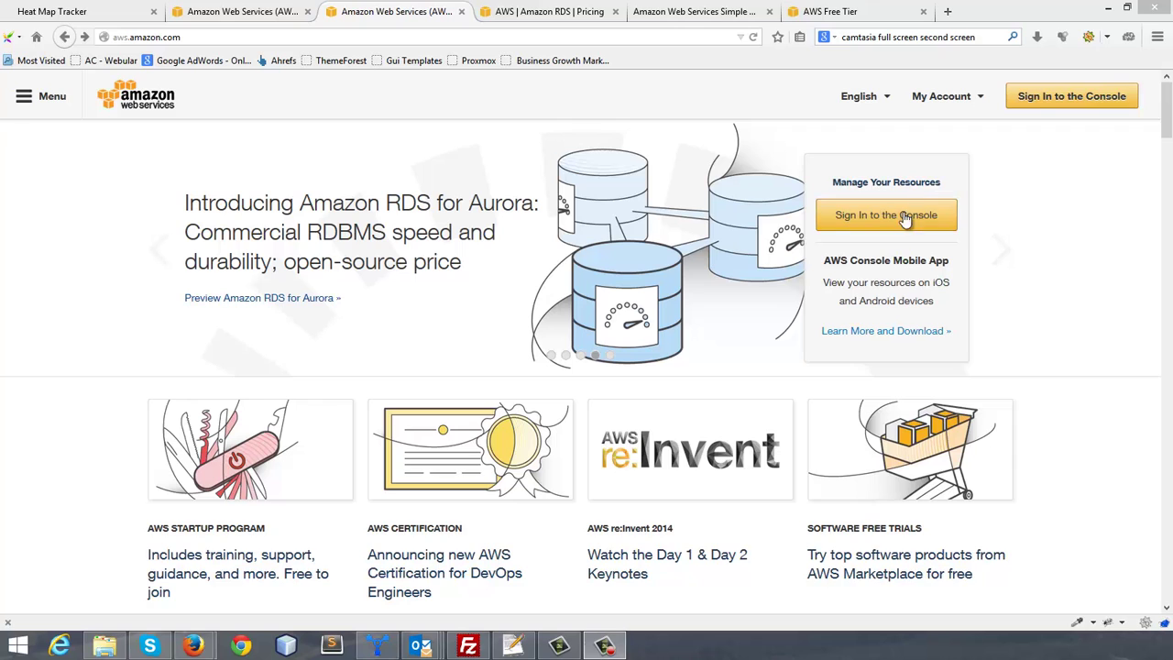
Step: Open the AWS console sign-in page from the aws.amazon.com home page
left_click(881, 222)
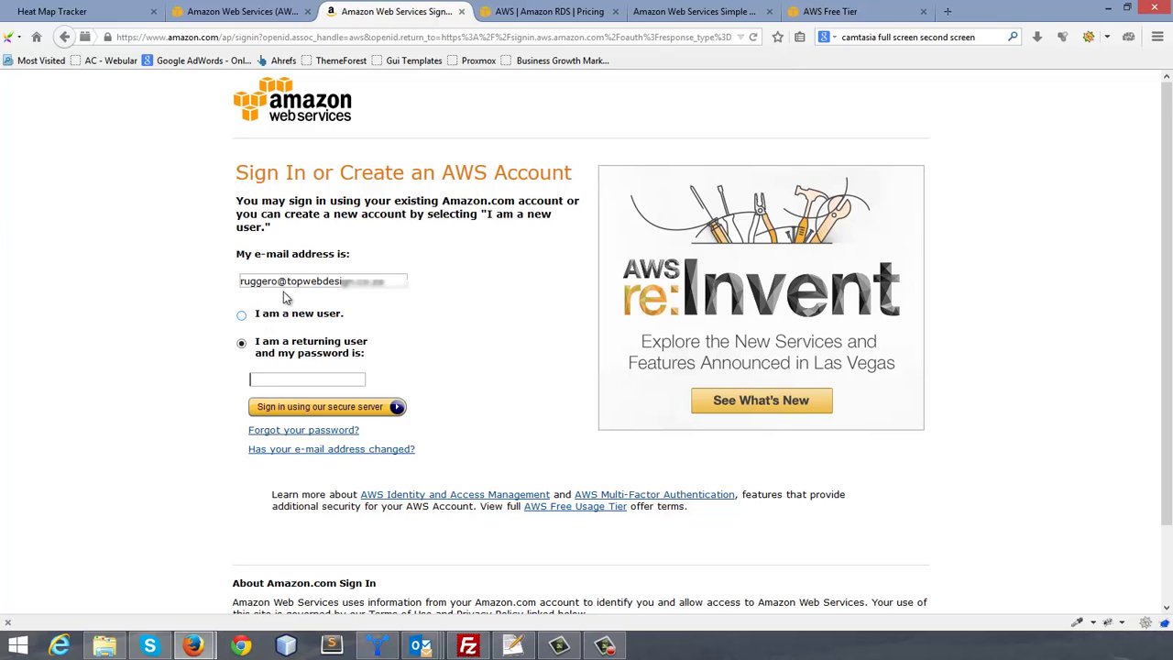
Step: Sign in as a returning user with the account password
left_click(241, 317)
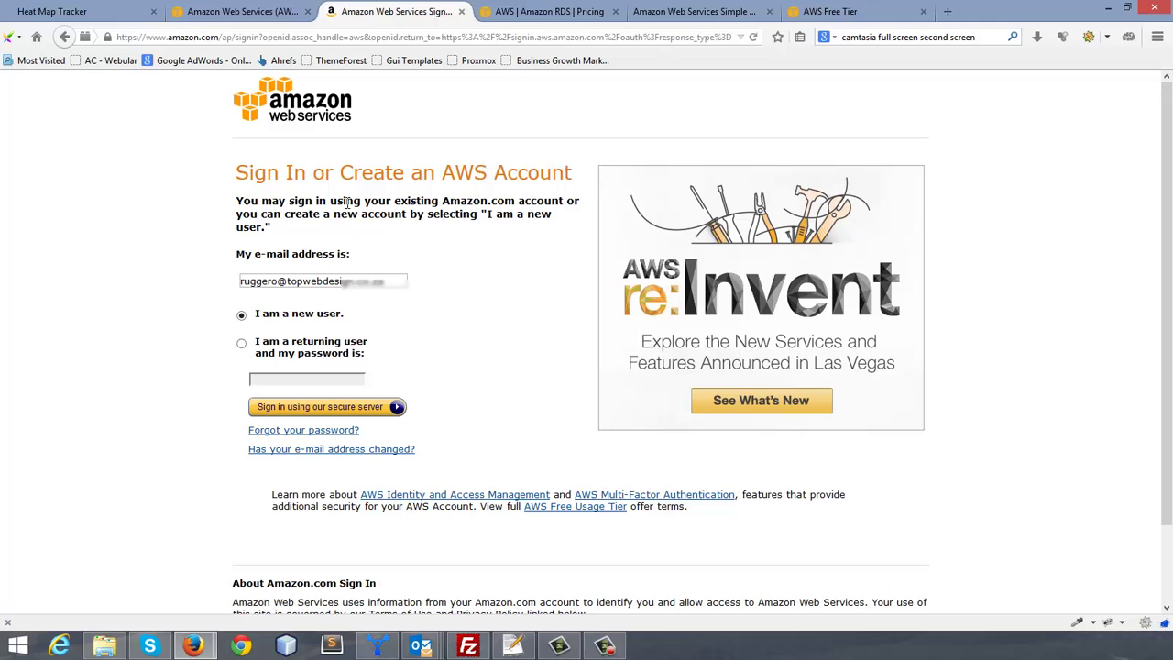
left_click(245, 348)
left_click(302, 386)
type("***")
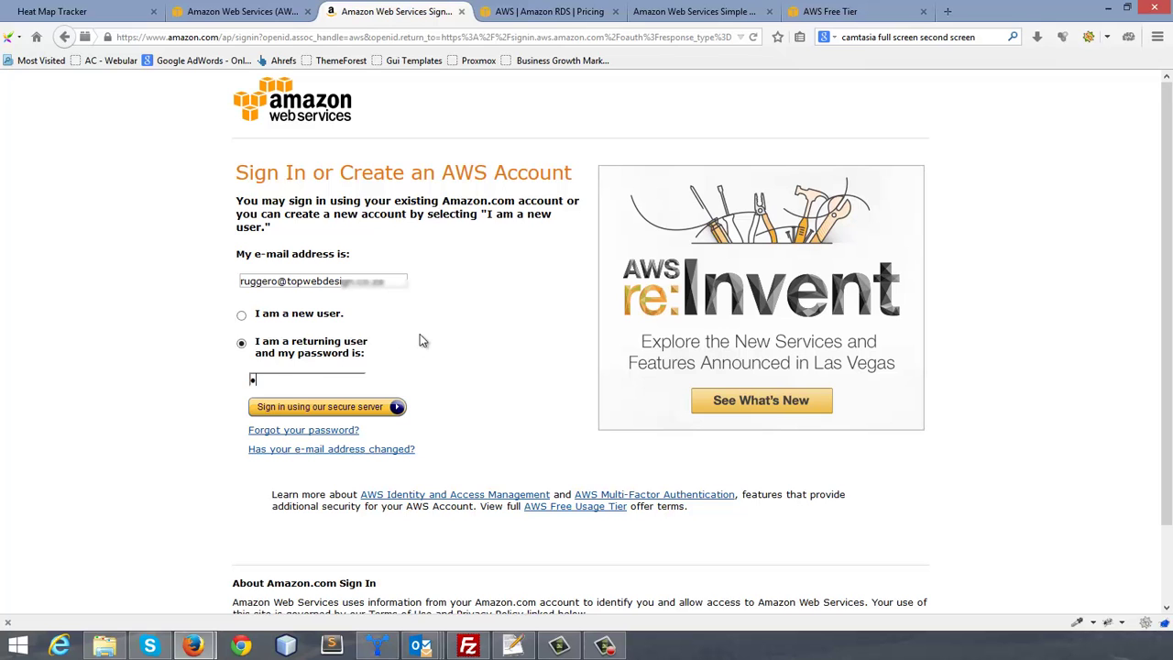
type("********")
left_click(364, 414)
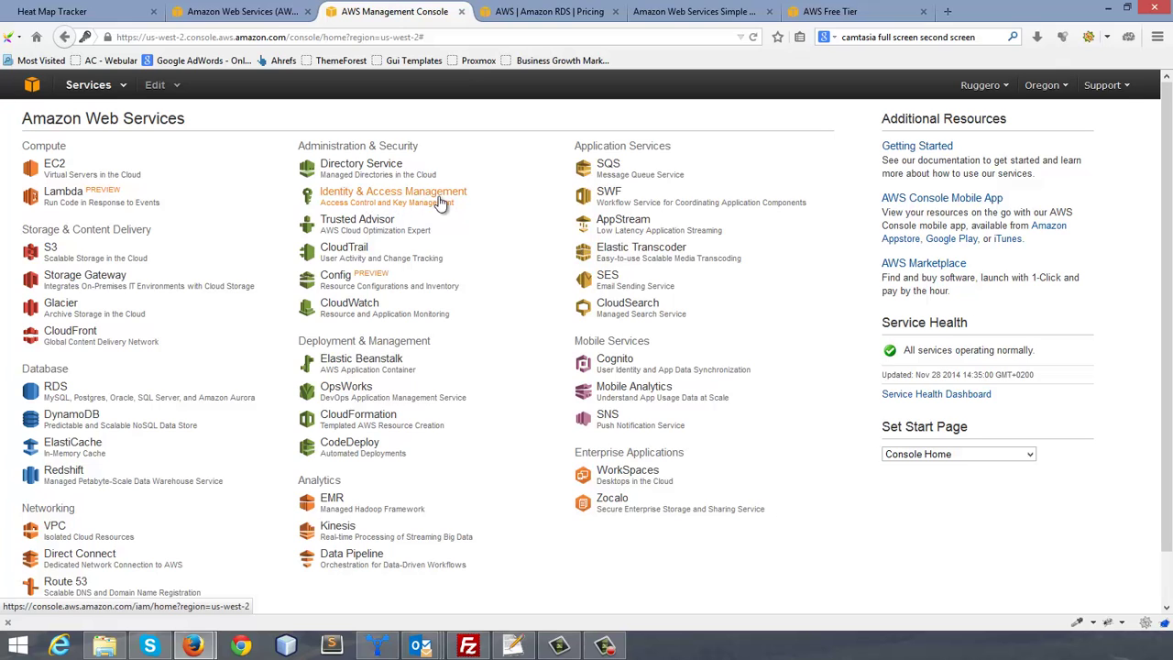
Step: Open Identity & Access Management and show its Groups page
left_click(372, 201)
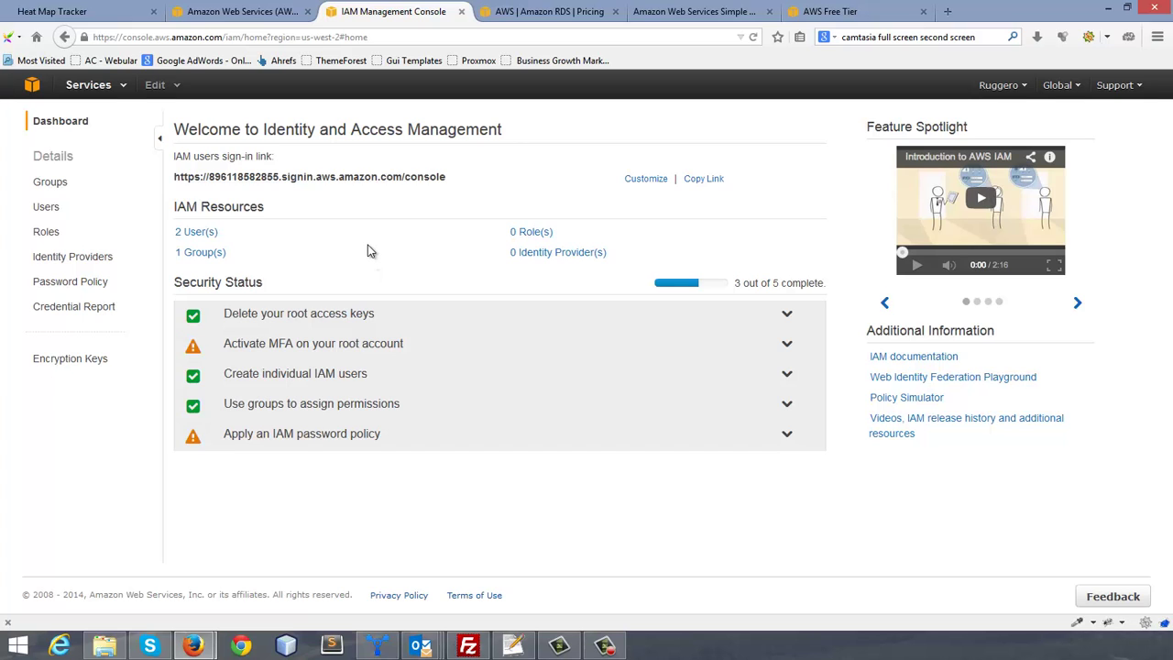
left_click(51, 183)
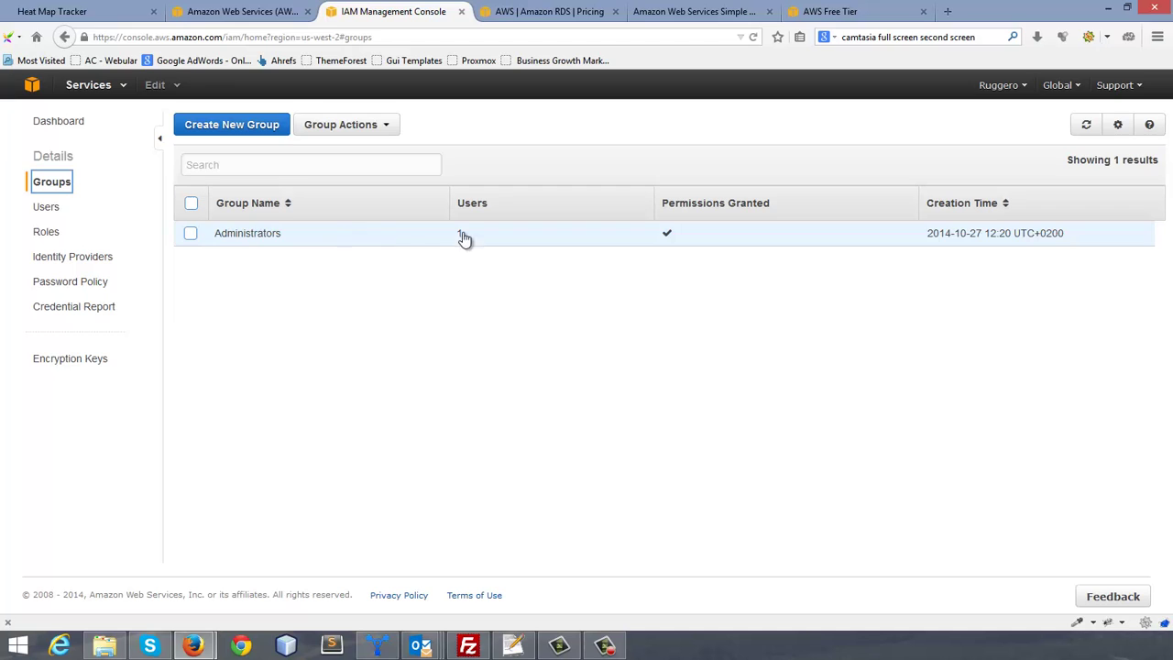
Step: Create group 'Admin' with the Administrator Access policy attached
left_click(230, 131)
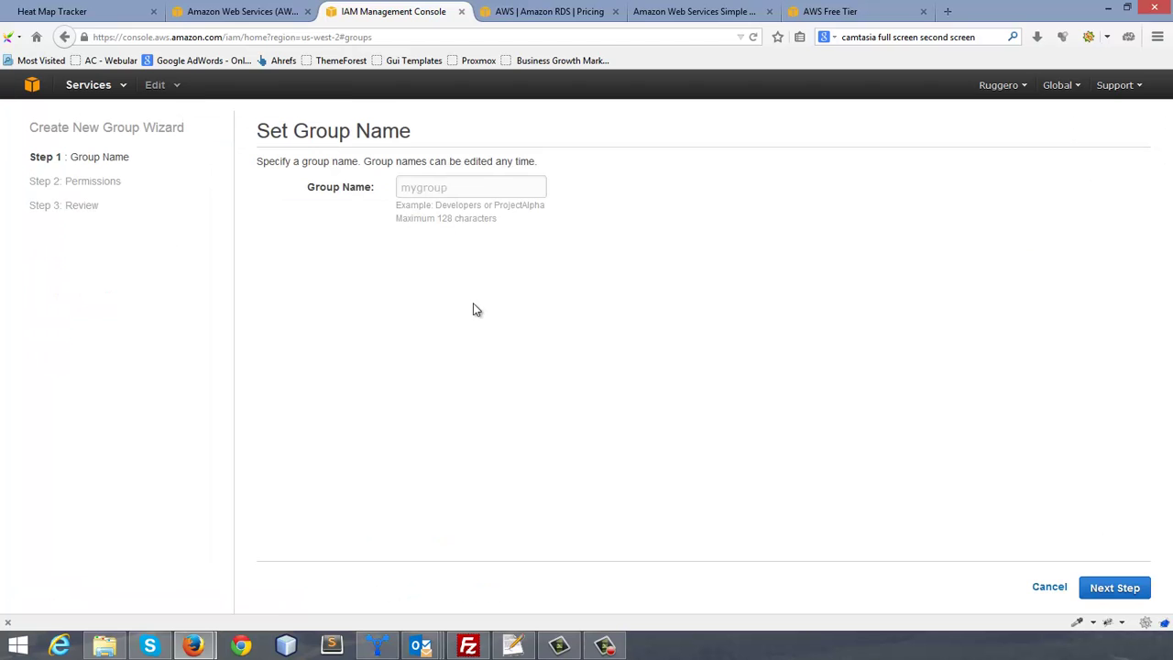
left_click(446, 189)
type("Admin")
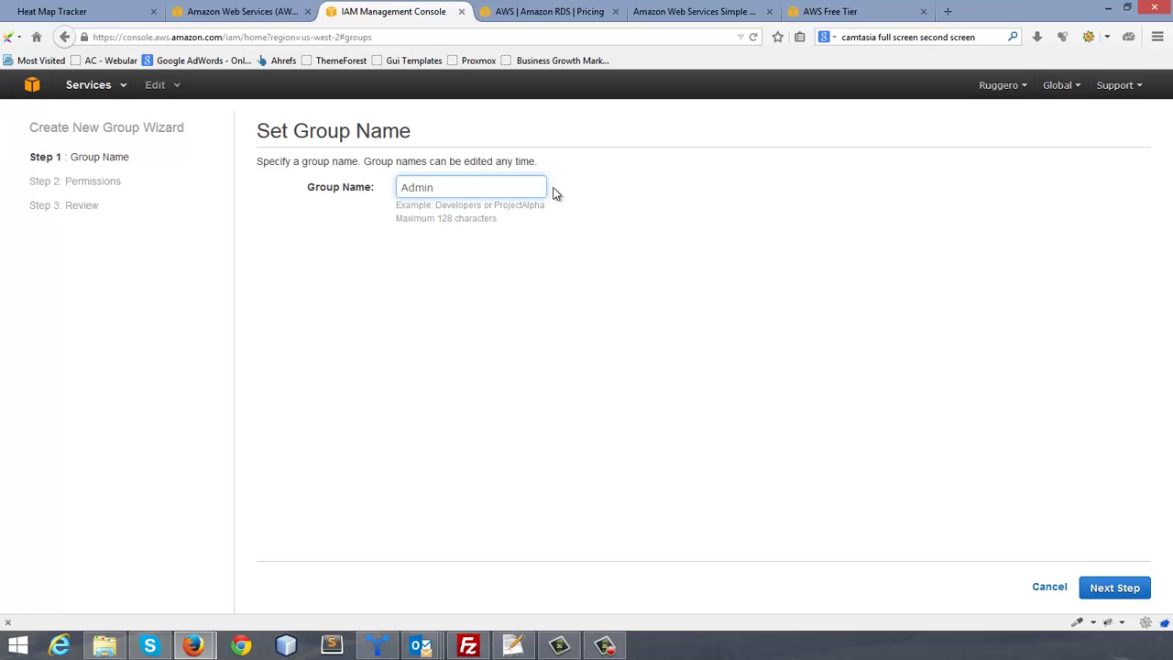
left_click(1108, 589)
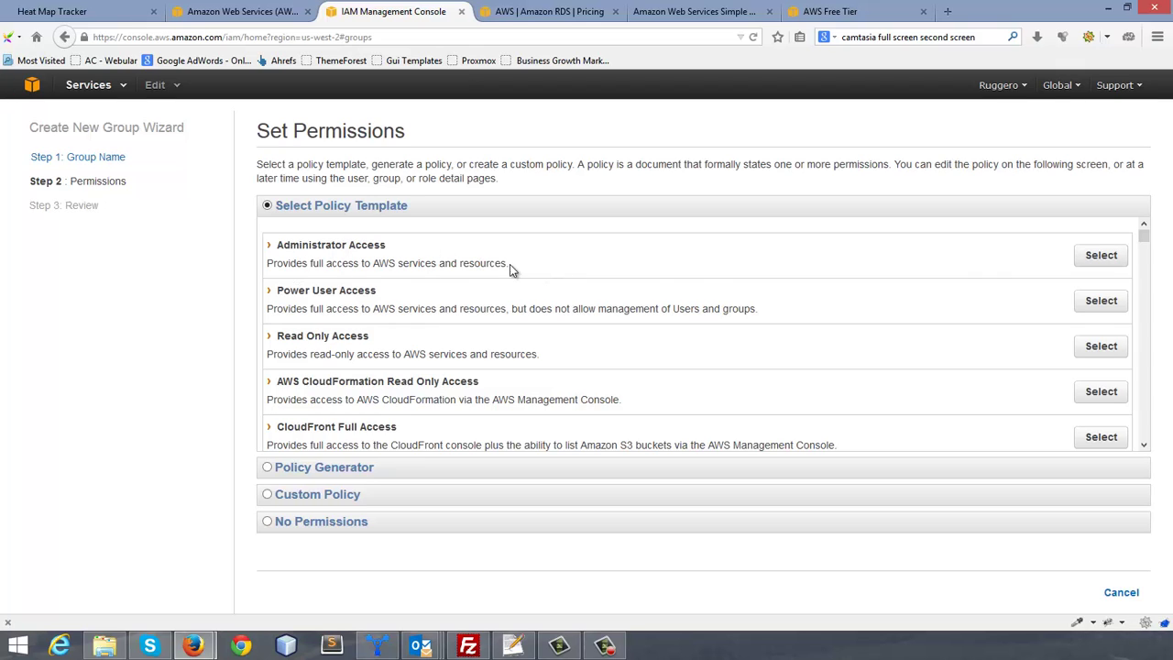
left_click(1101, 258)
left_click(1115, 588)
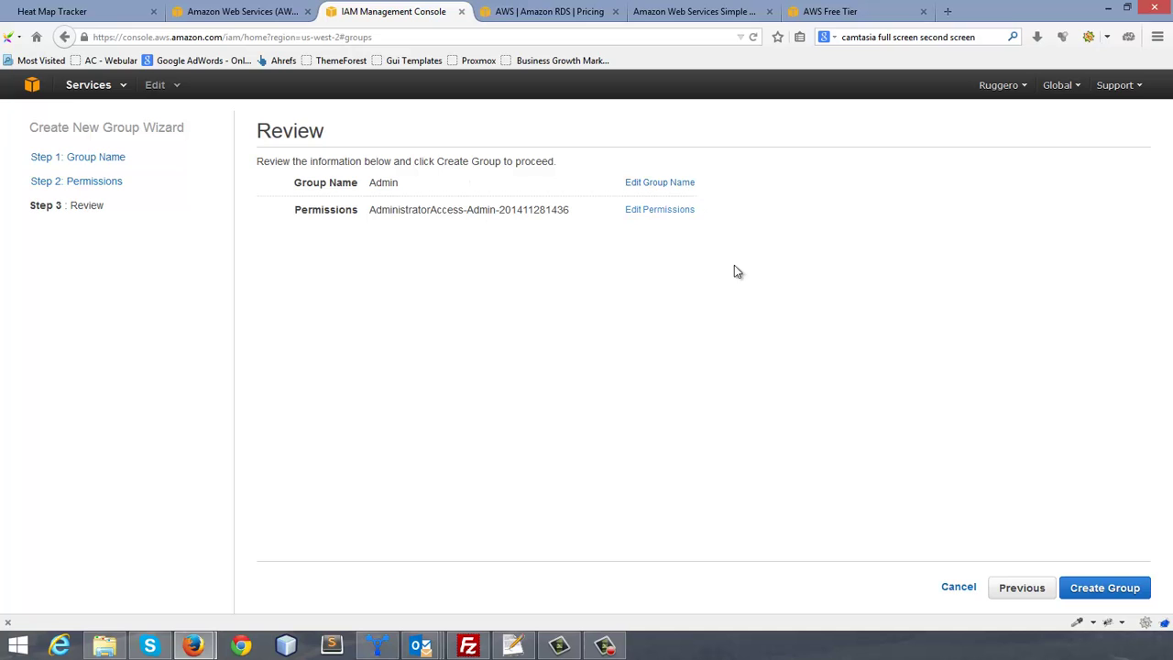
left_click(1106, 589)
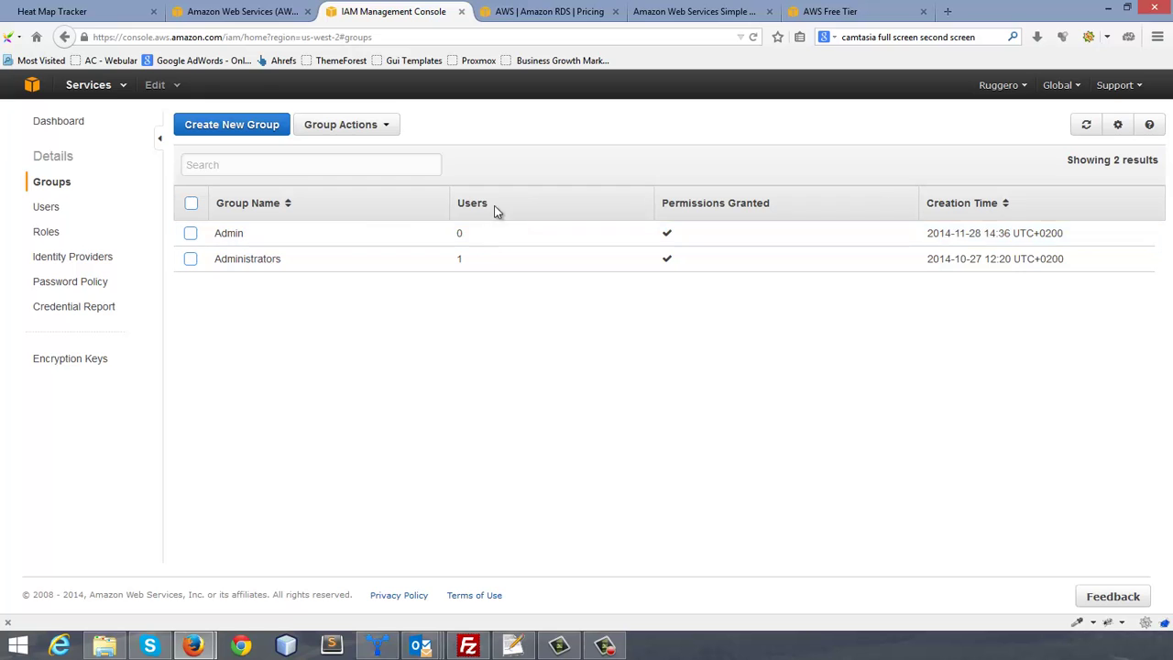
Step: Create user 'TestUser', then show and select its access key ID and secret access key
left_click(45, 207)
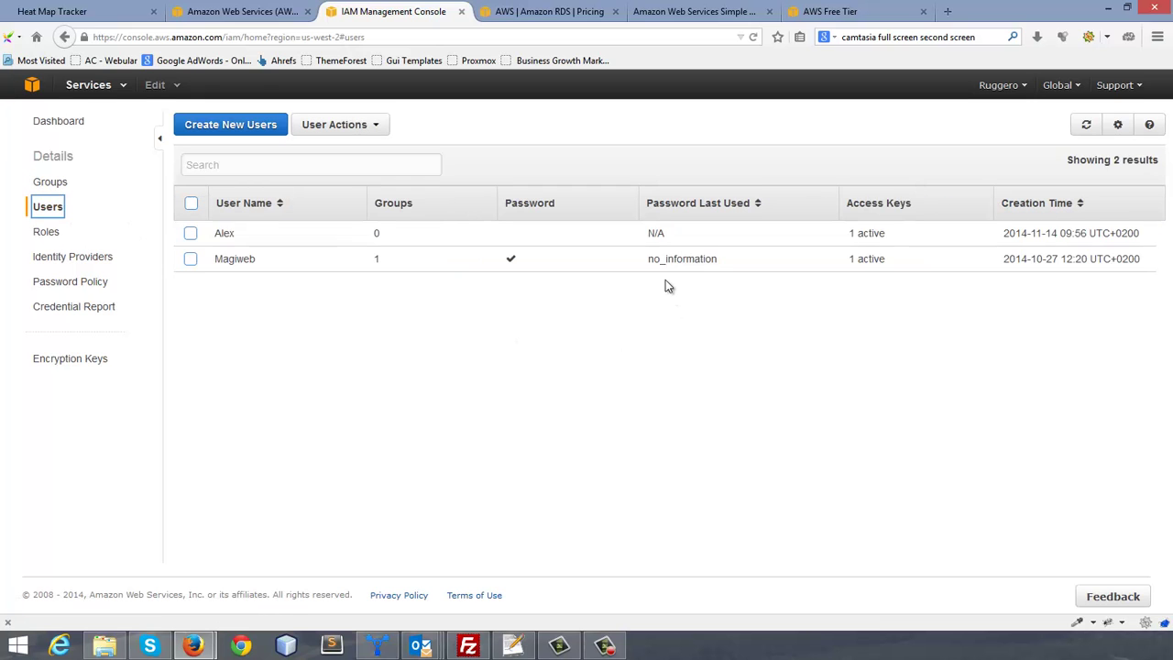
left_click(221, 125)
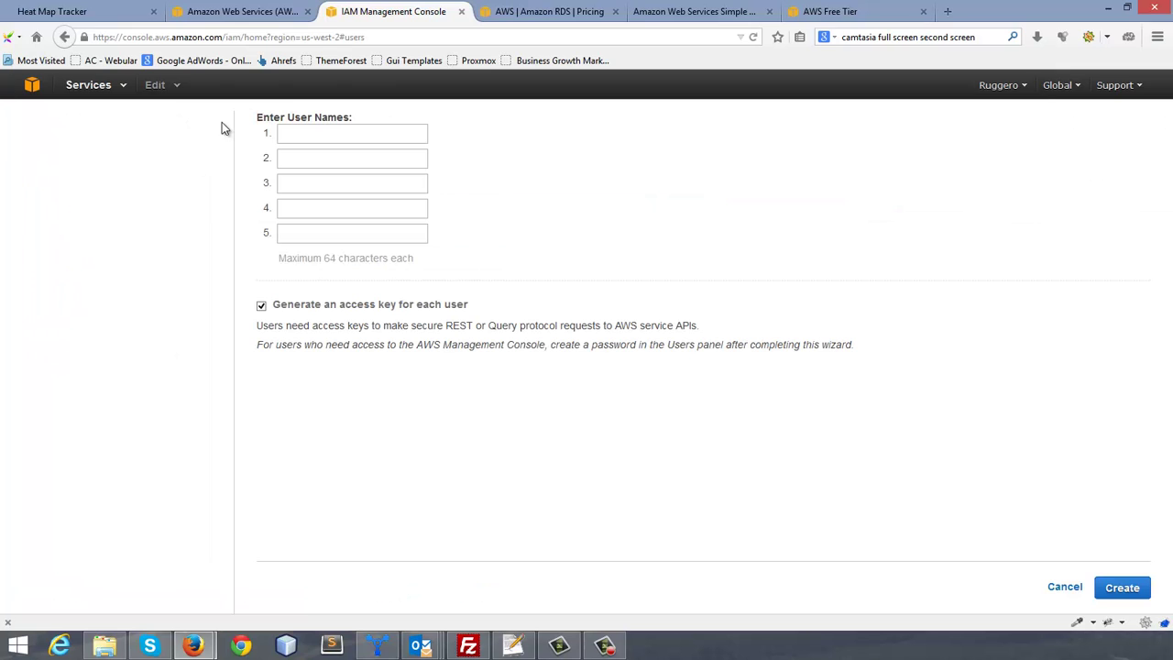
left_click(348, 135)
type("TestUser")
left_click(1123, 587)
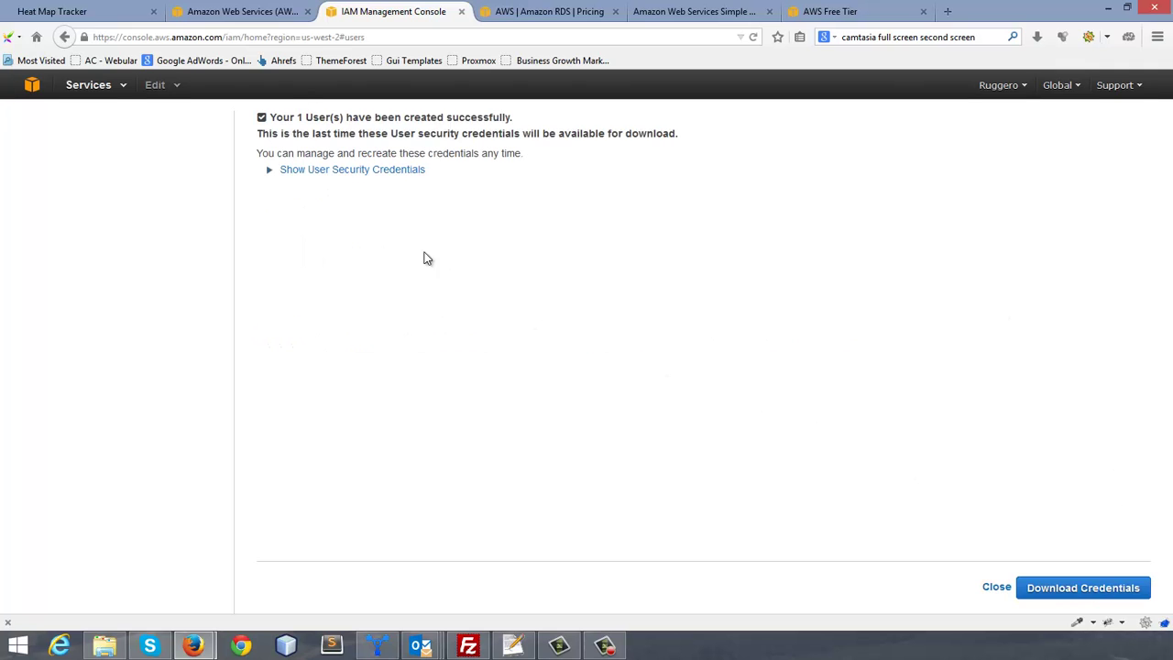
left_click(371, 179)
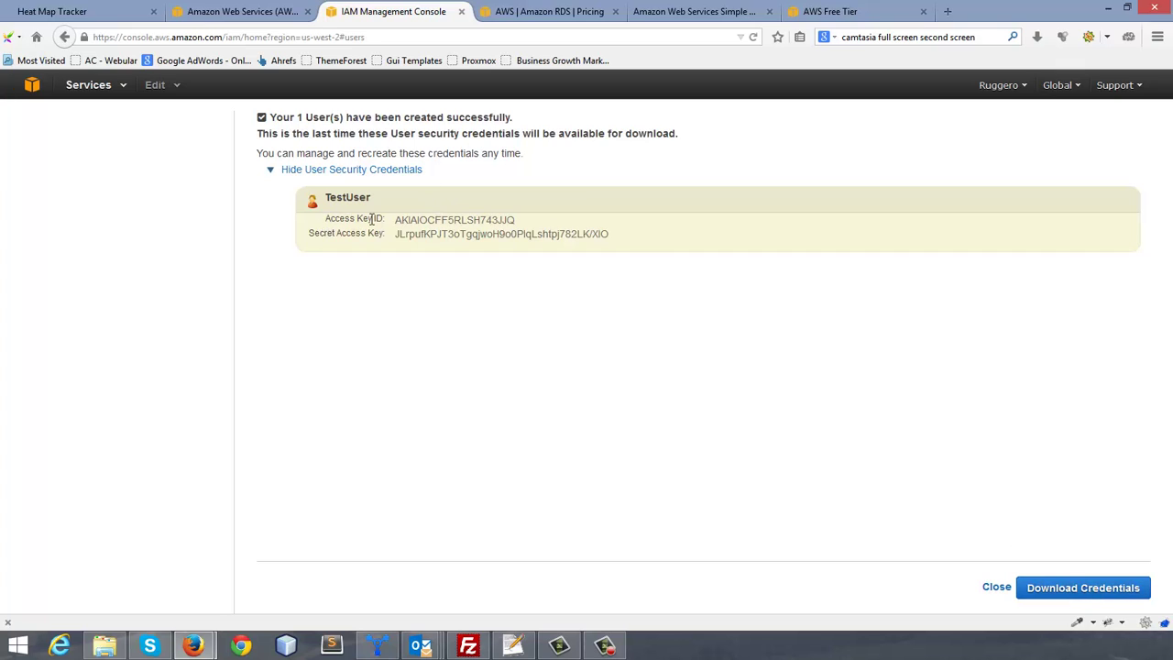
left_click_drag(371, 218, 630, 241)
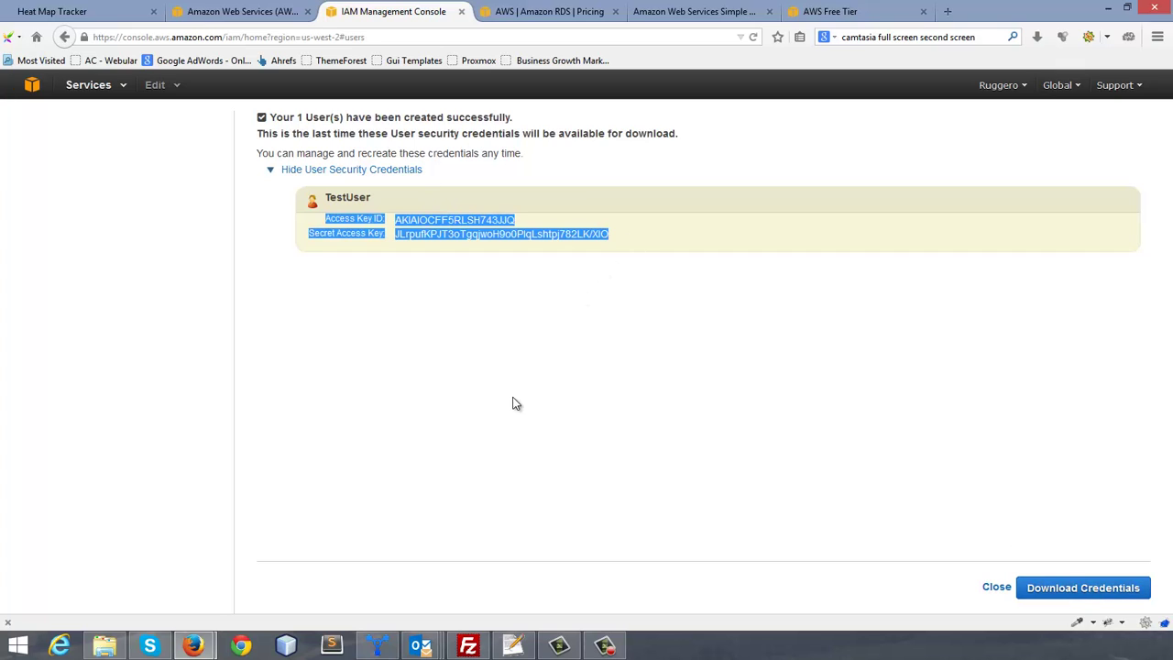
Step: Paste TestUser's keys into Notepad++ tab 'new 16' and delete the blank first line
left_click(513, 645)
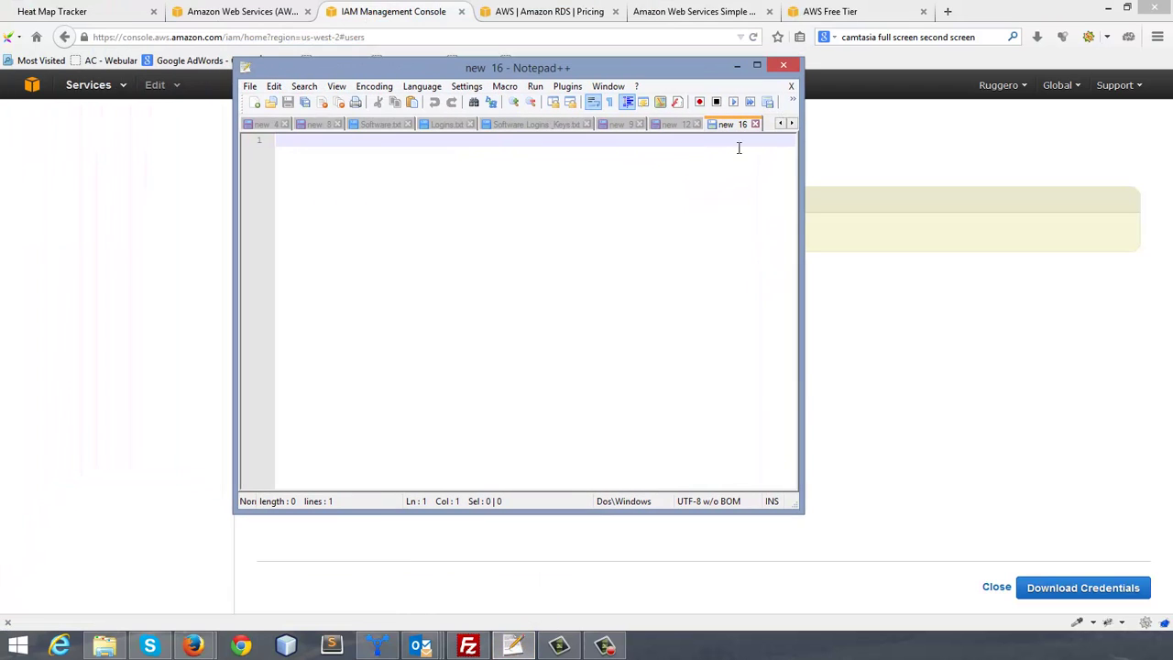
key("ctrl+v")
left_click(306, 139)
key("Delete")
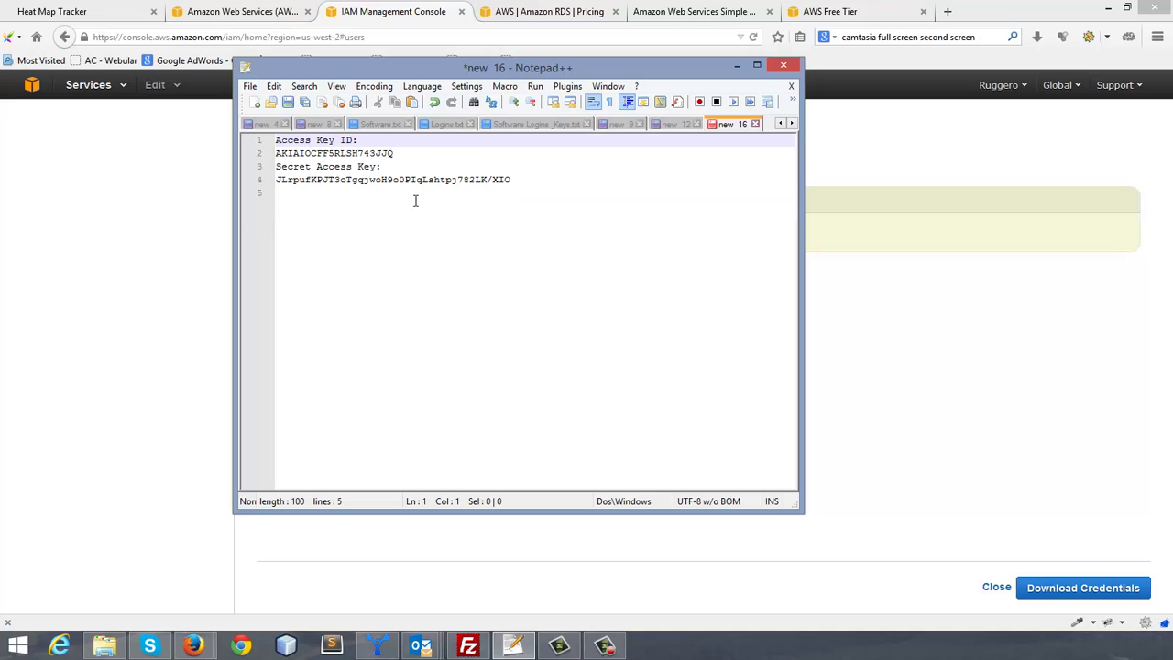
left_click(462, 222)
Step: Minimize Notepad++ and close the AWS credentials page
left_click(737, 67)
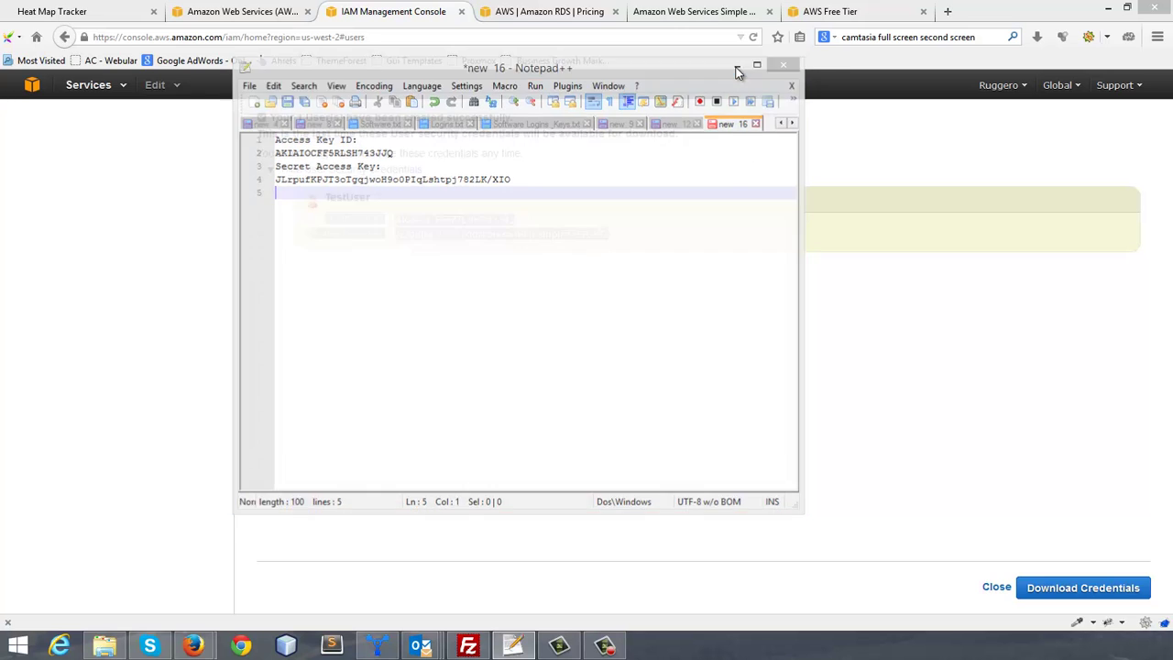
left_click(973, 490)
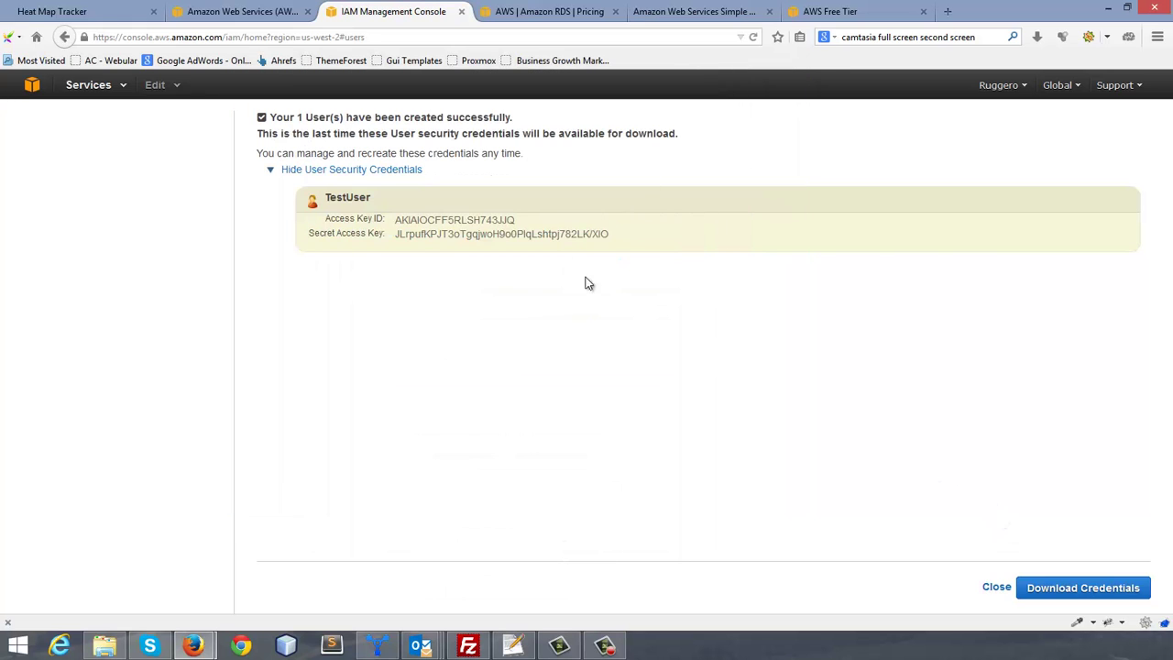
left_click(994, 590)
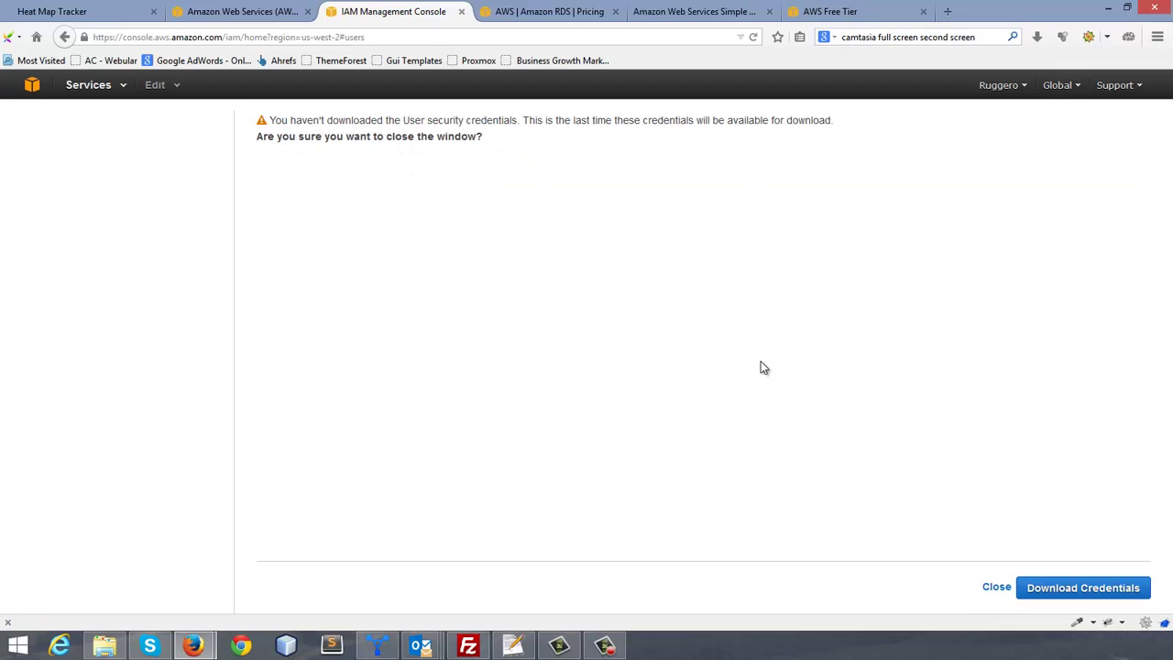
Step: Confirm closing without downloading, then add TestUser to the Admin group via User Actions
left_click(995, 586)
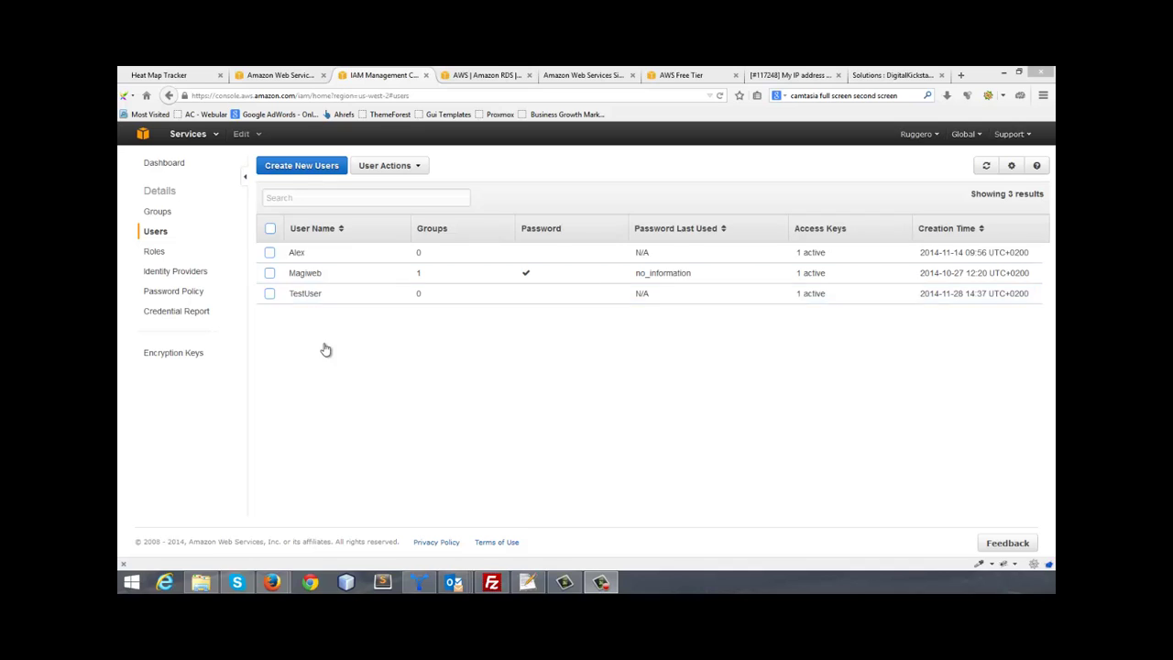
left_click(325, 350)
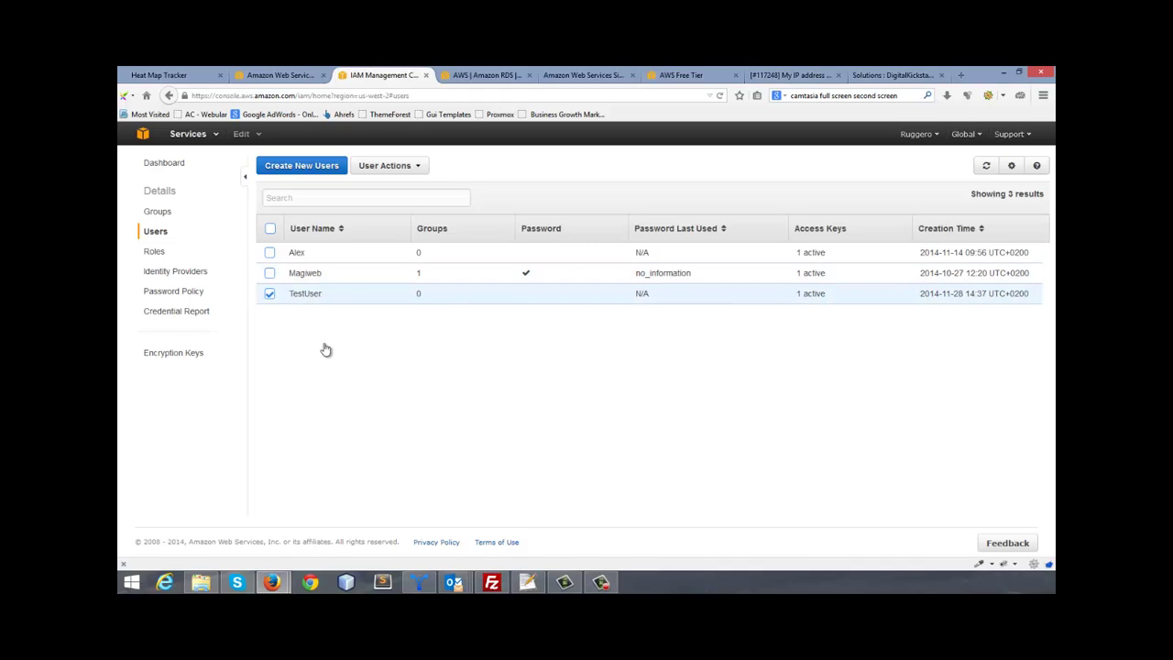
key("Return")
key("Down")
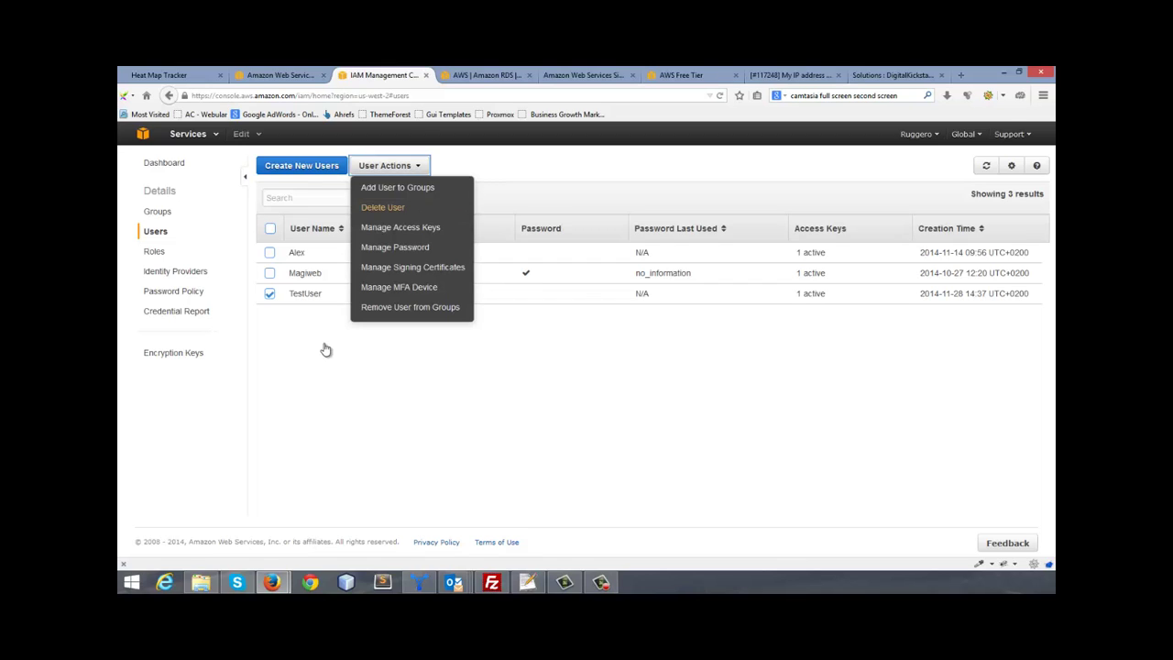
key("Up")
key("Return")
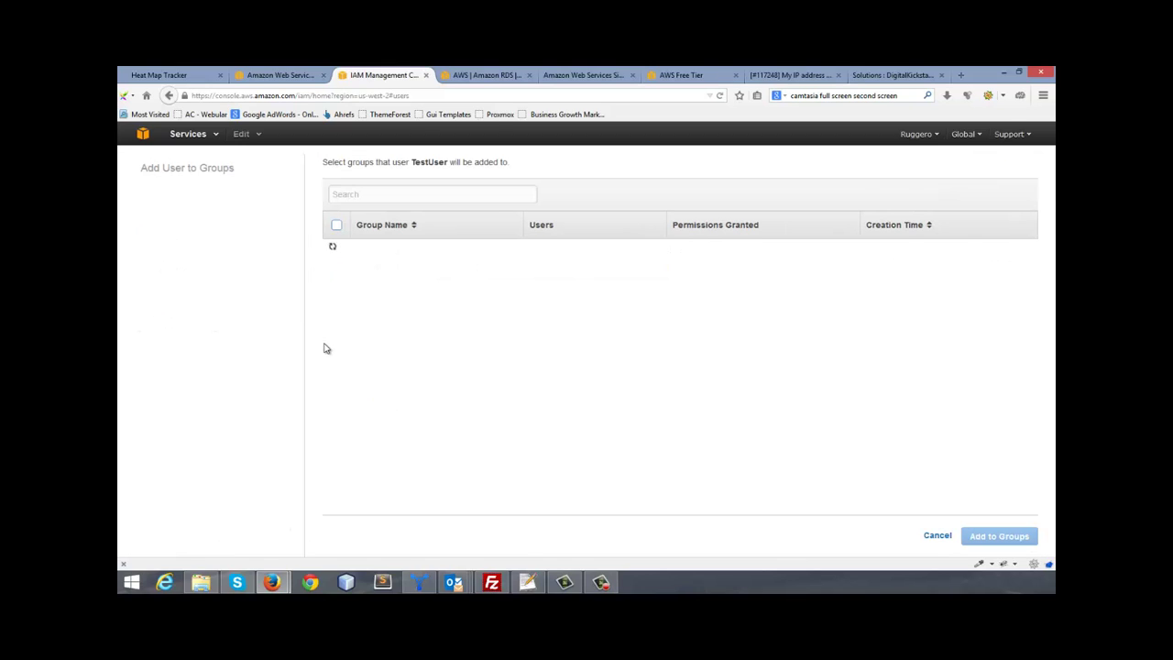
key("space")
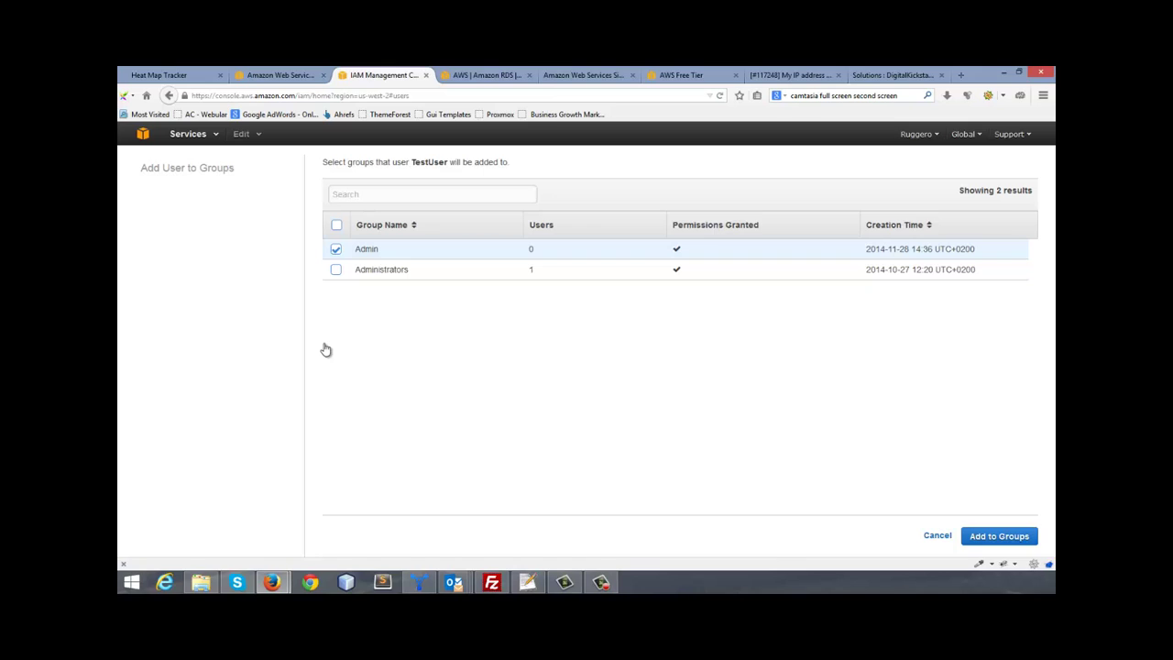
key("Tab")
key("Return")
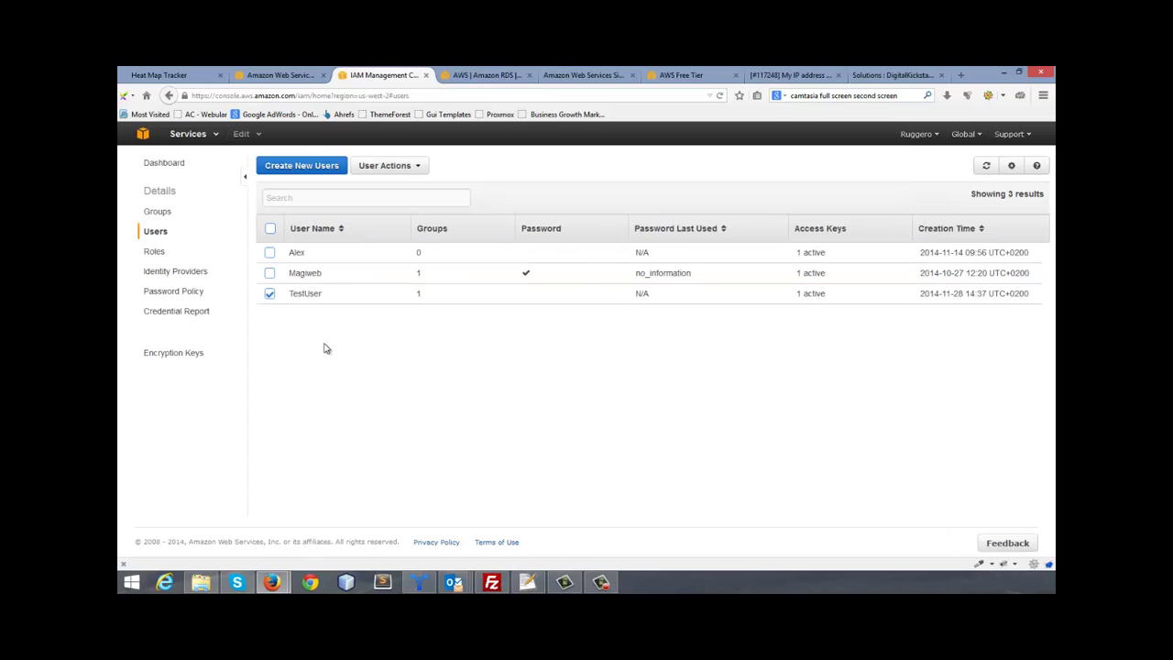